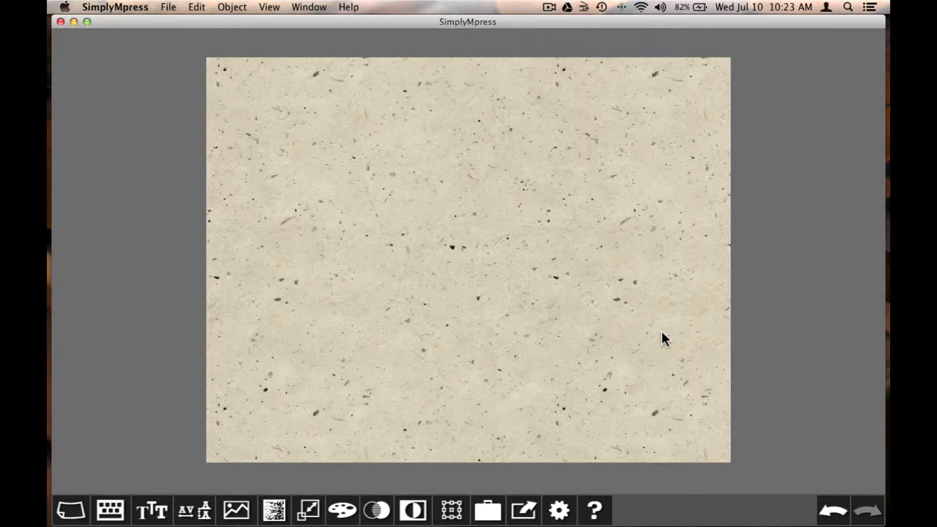
# - Place the horse.jpg art file from the Desktop on the page and deselect it
pyautogui.click(245, 517)
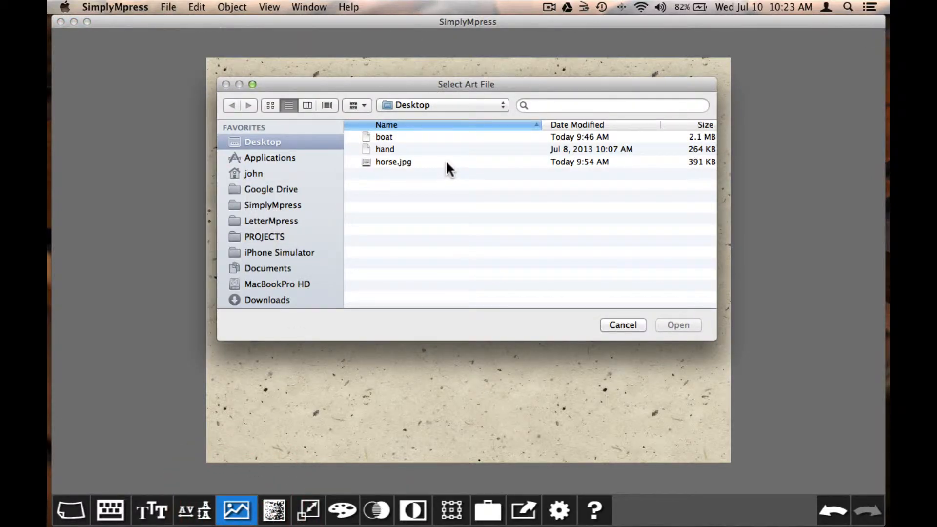
pyautogui.click(446, 161)
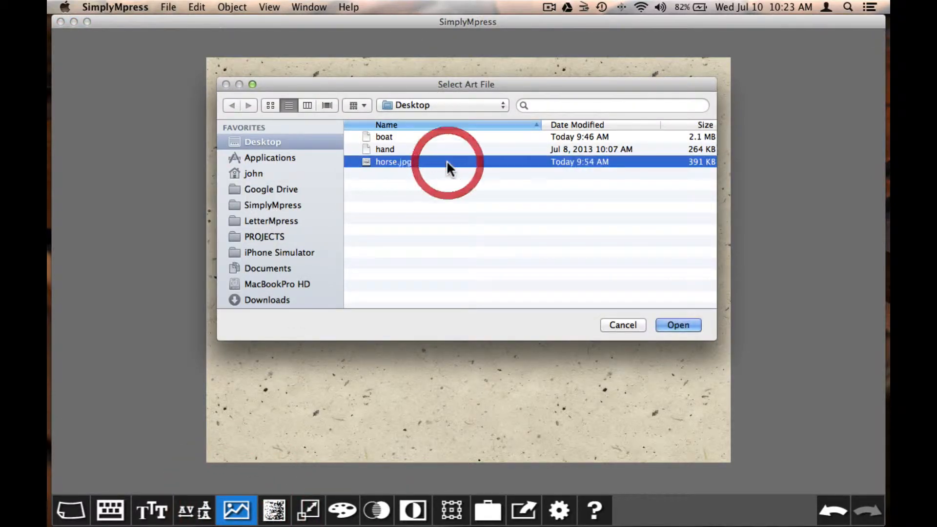
pyautogui.click(683, 326)
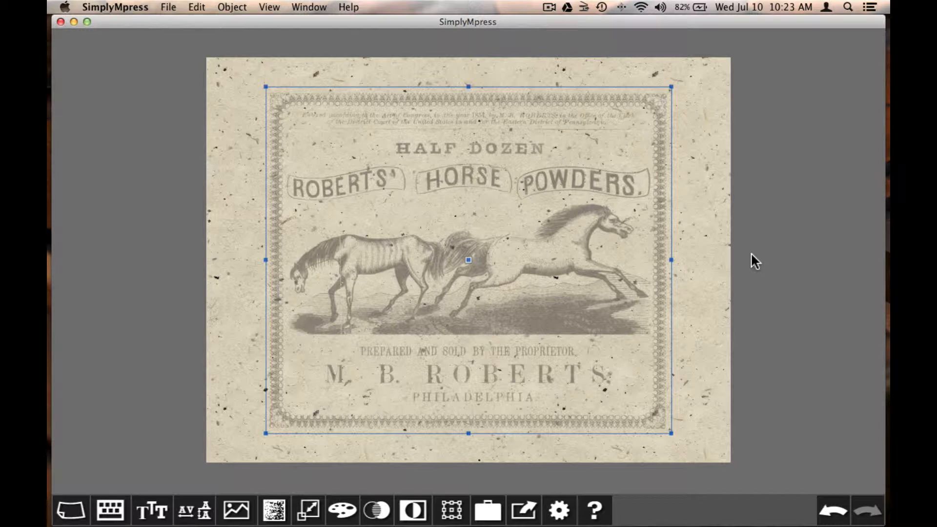
pyautogui.click(745, 270)
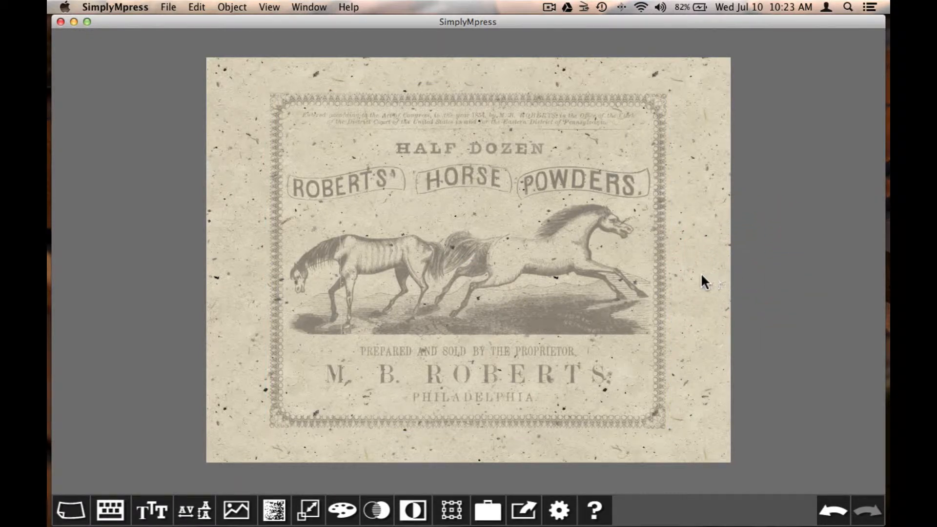
# - Recolor the horse artwork with the dark brown swatch (78, 52, 34)
pyautogui.click(564, 287)
pyautogui.click(342, 510)
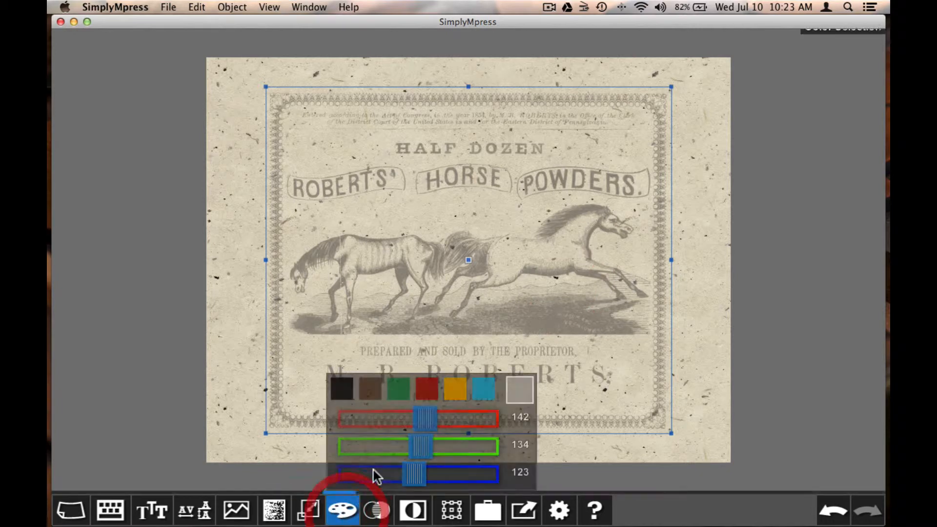
pyautogui.click(397, 388)
pyautogui.click(372, 392)
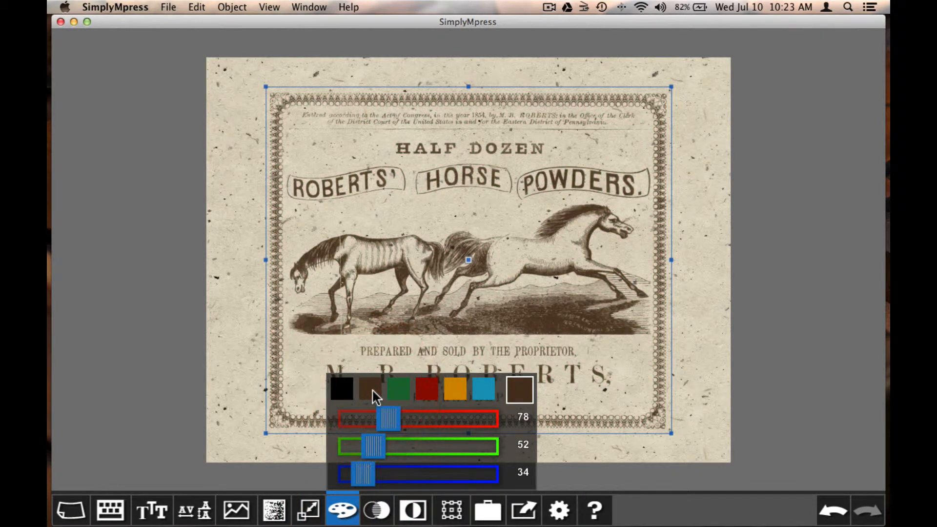
pyautogui.click(346, 516)
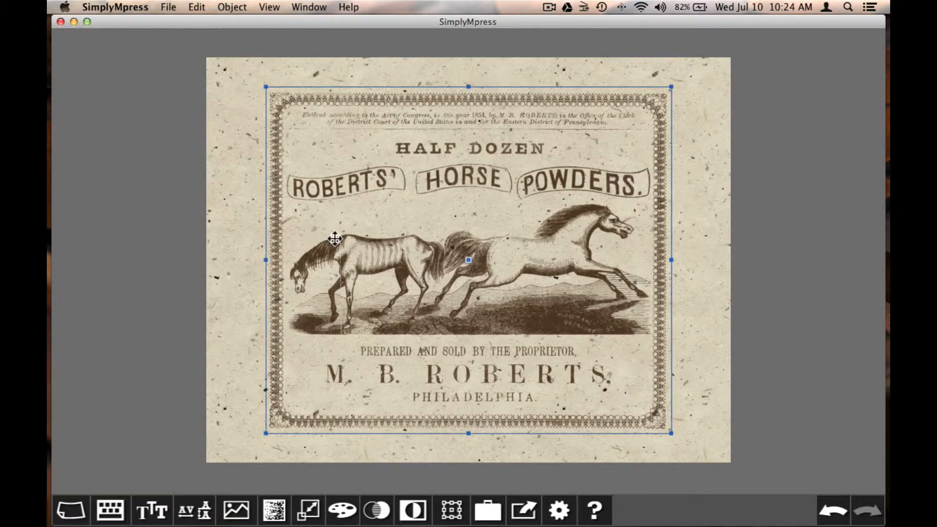
# - Try the Invert and Flip effects on the horse artwork, returning each to No
pyautogui.click(414, 510)
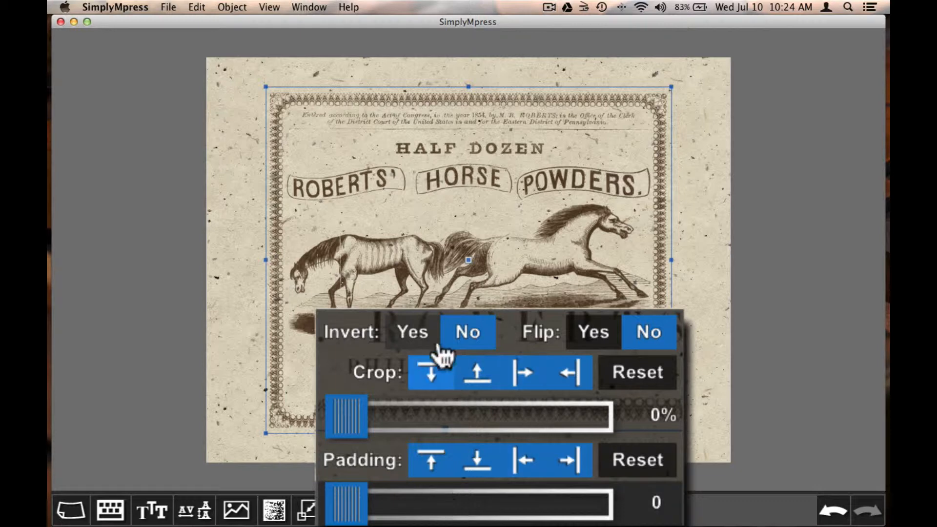
pyautogui.click(422, 337)
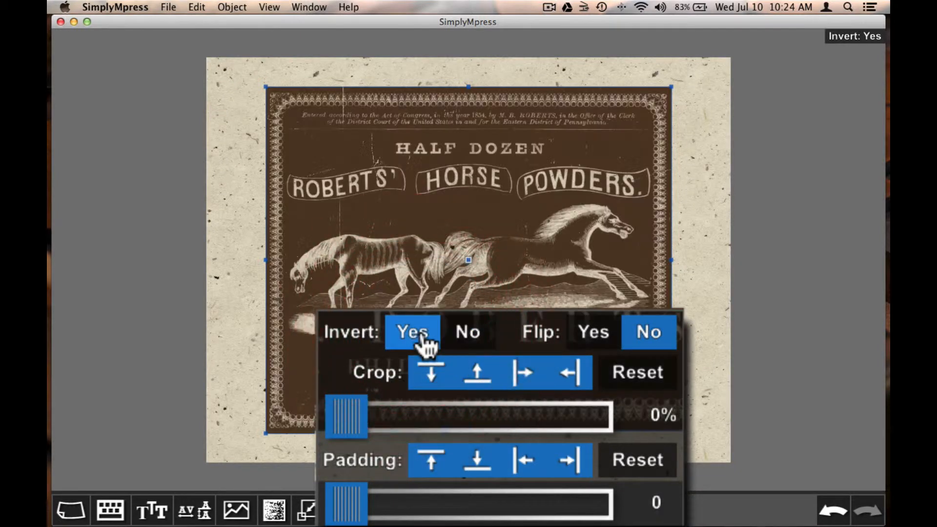
pyautogui.click(469, 342)
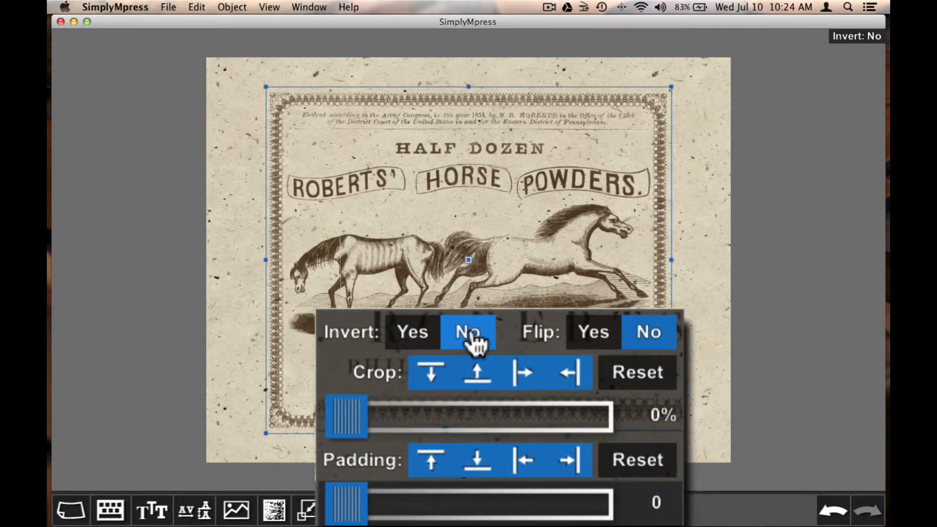
pyautogui.click(587, 334)
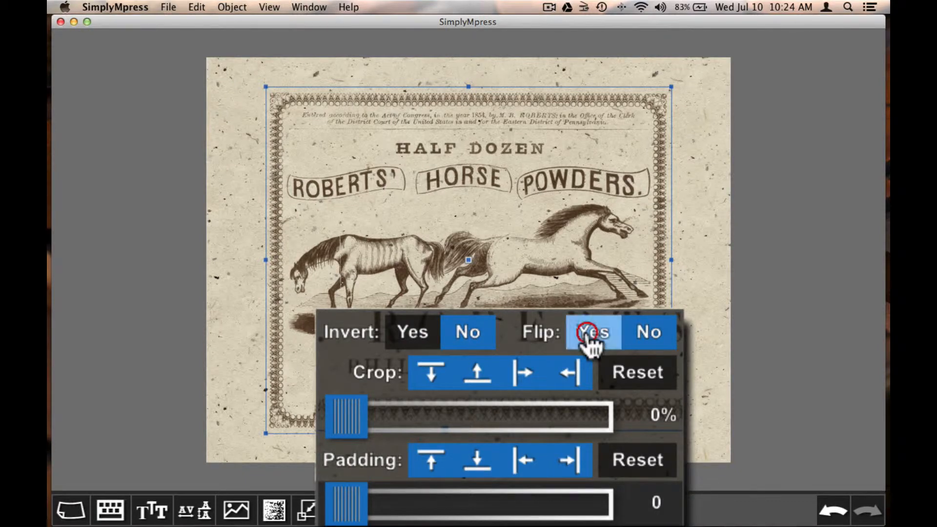
pyautogui.click(643, 334)
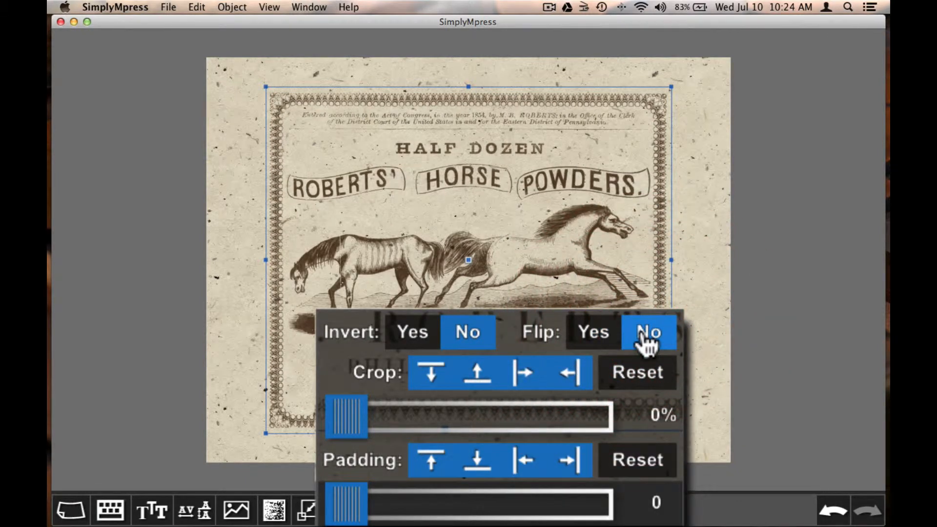
# - Add a HELLO text over the horse artwork and color it dark red (148, 0, 0)
pyautogui.click(124, 515)
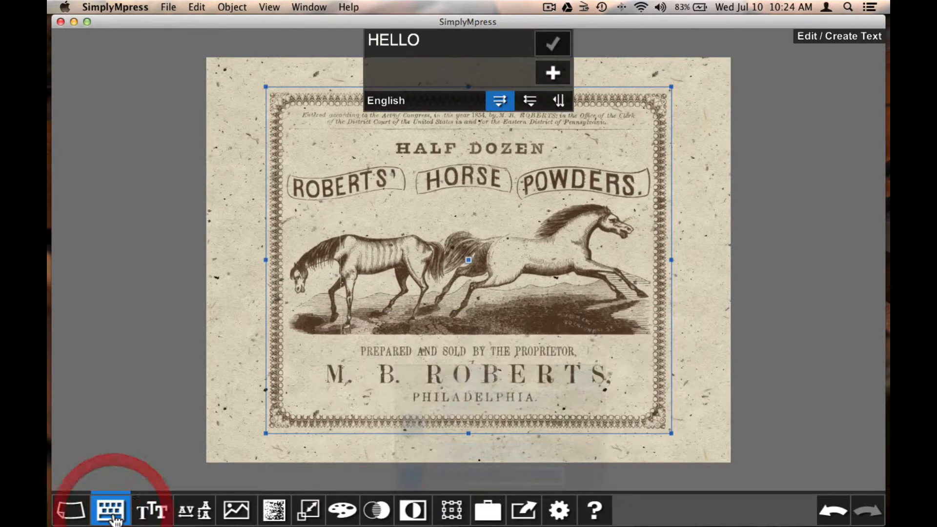
pyautogui.click(561, 72)
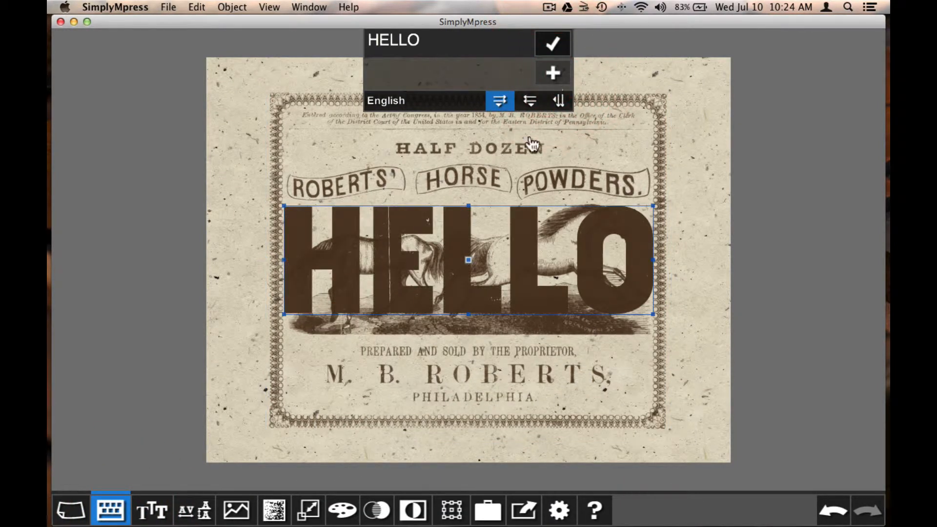
pyautogui.click(342, 510)
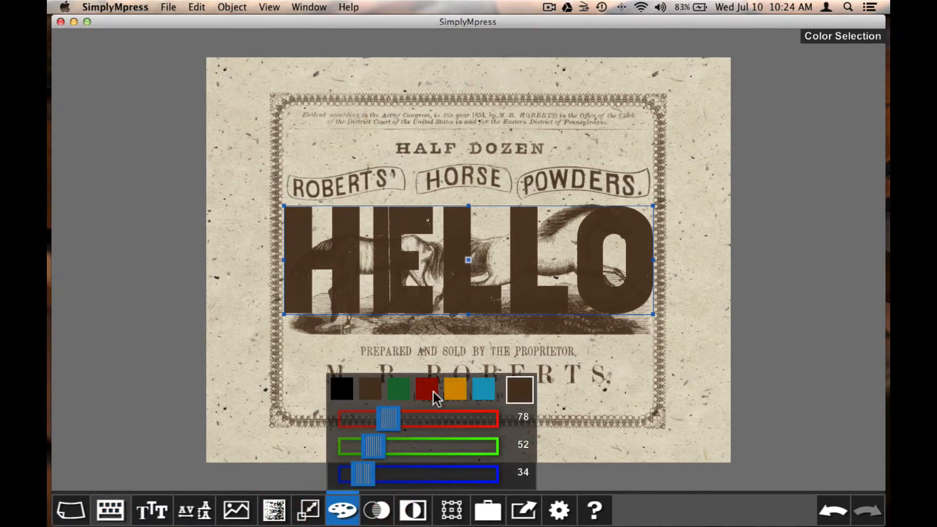
pyautogui.click(430, 389)
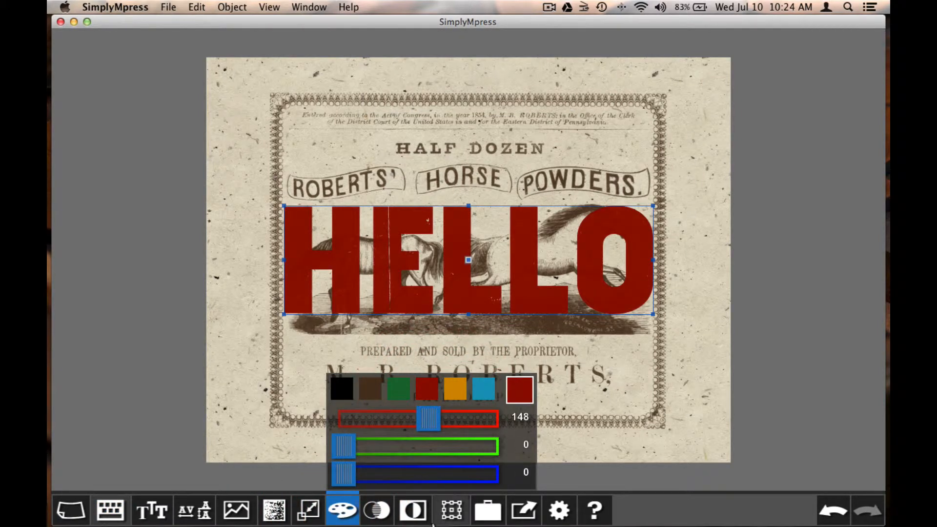
# - Try Invert and Flip on the HELLO text with each returned to No, and delete the text
pyautogui.click(413, 510)
pyautogui.click(413, 327)
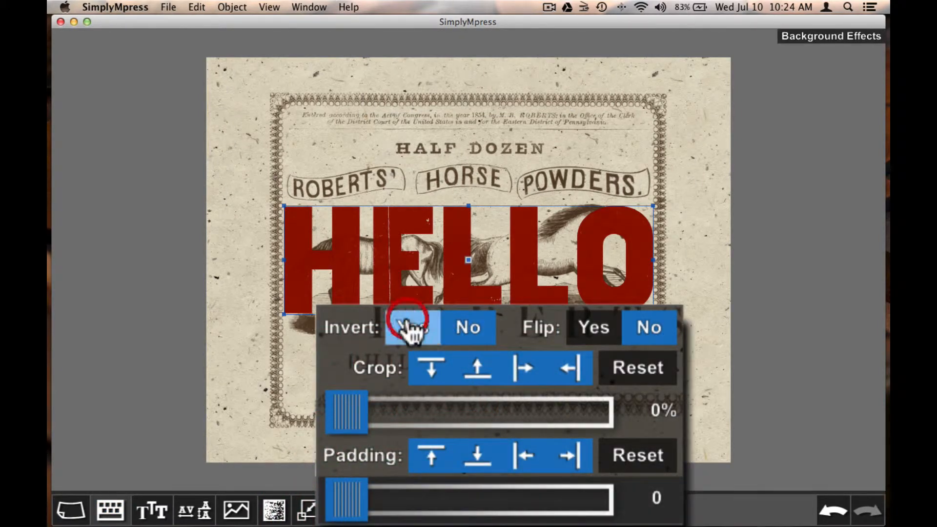
pyautogui.click(470, 330)
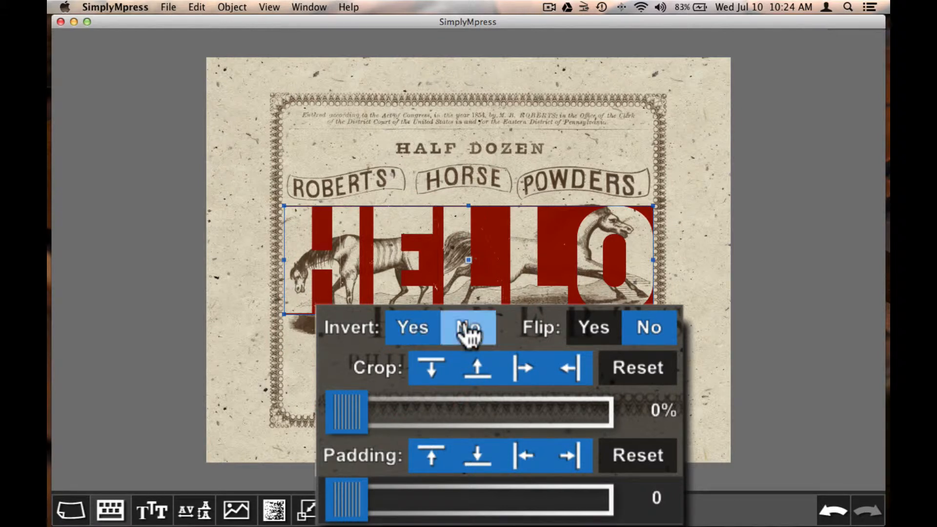
pyautogui.click(597, 328)
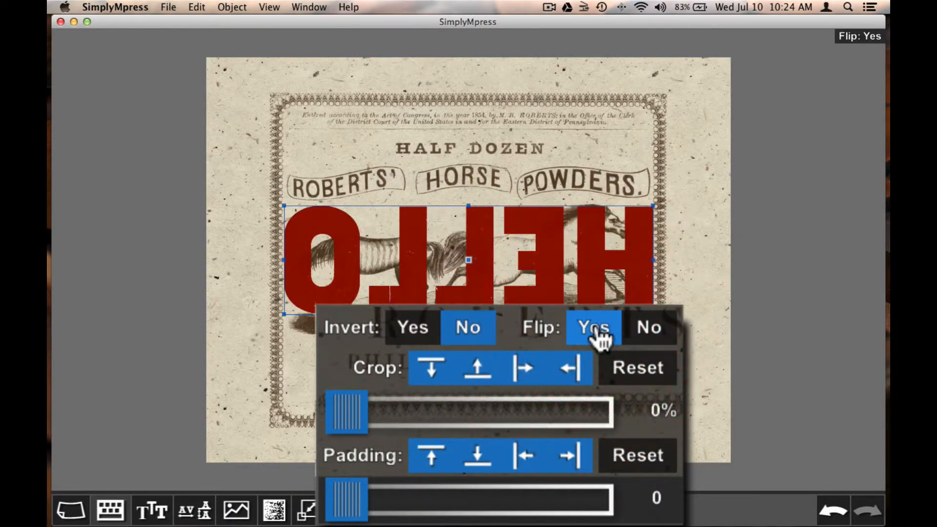
pyautogui.click(650, 326)
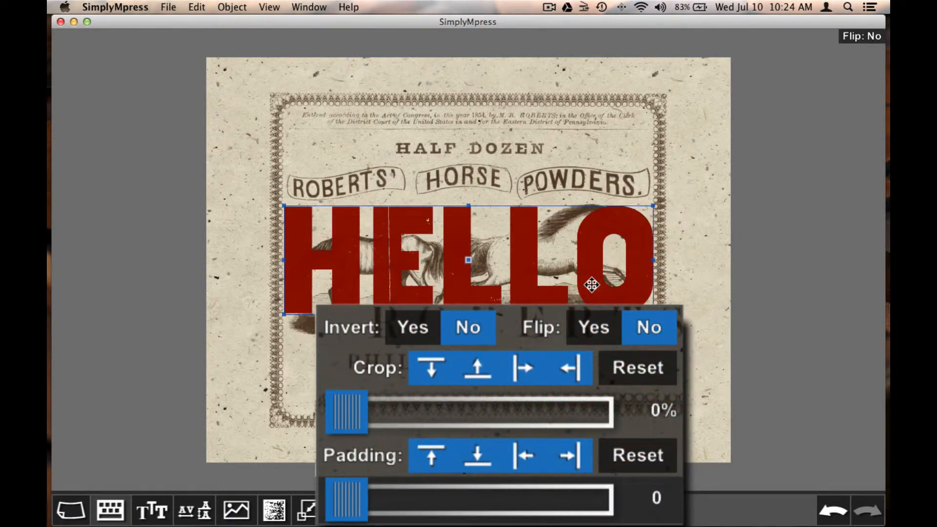
pyautogui.press('Delete')
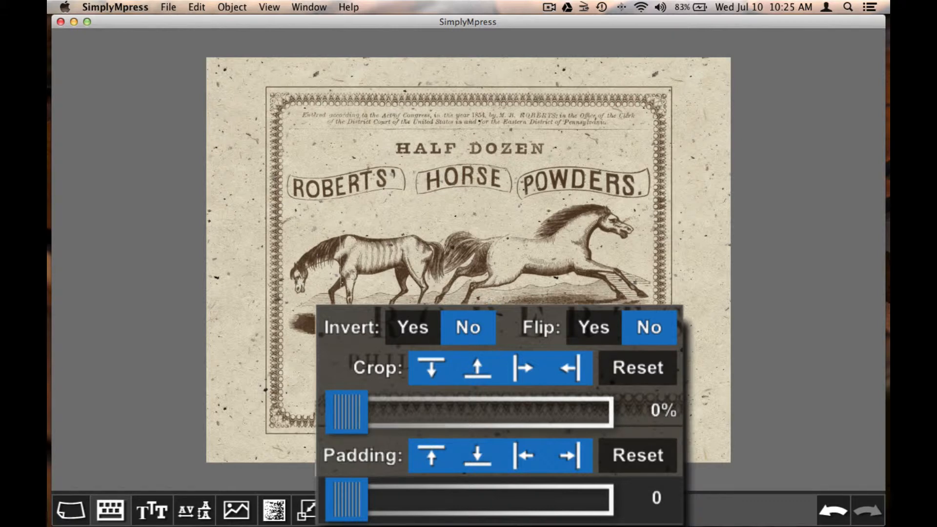
# - Try cropping the horse artwork on all four sides at once and undo the crop
pyautogui.moveTo(346, 414); pyautogui.dragTo(415, 416)
pyautogui.click(835, 509)
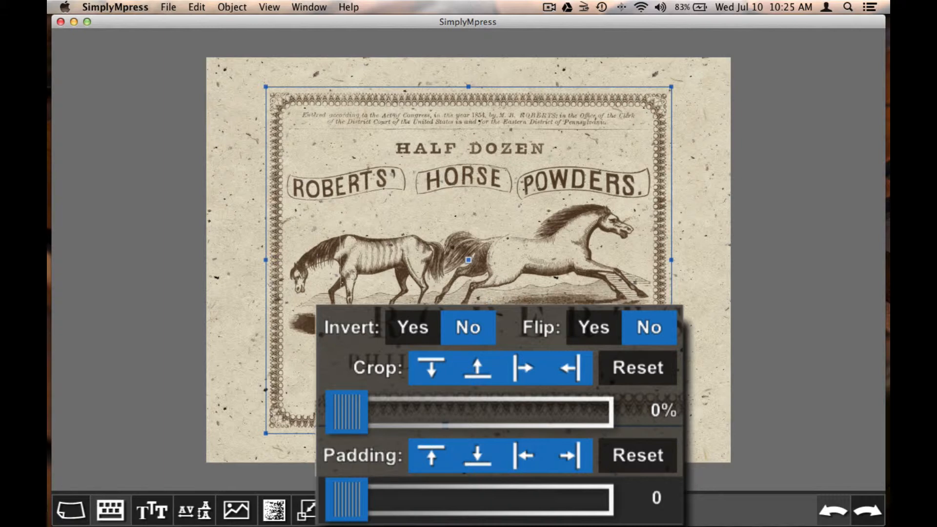
# - Crop only the left and right sides of the horse artwork by 4.1%
pyautogui.click(438, 375)
pyautogui.click(493, 374)
pyautogui.moveTo(349, 418); pyautogui.dragTo(359, 421)
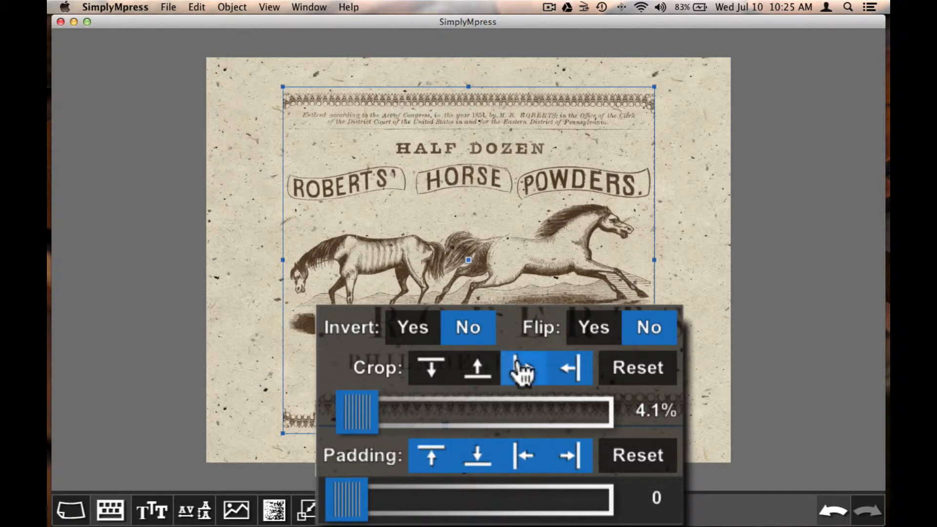
# - Crop the artwork's top by 32.9% and its bottom up to the ground below the horses, removing the lettering
pyautogui.click(566, 372)
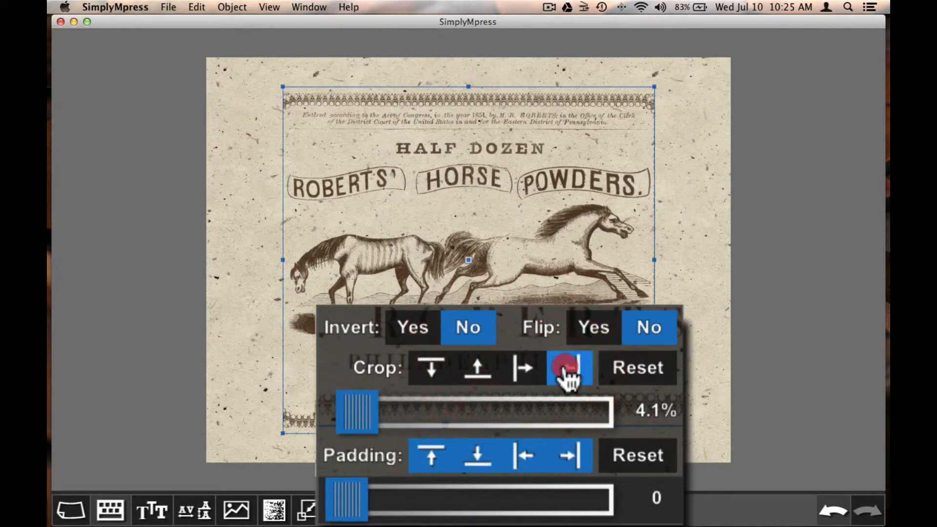
pyautogui.click(440, 378)
pyautogui.moveTo(355, 418); pyautogui.dragTo(442, 412)
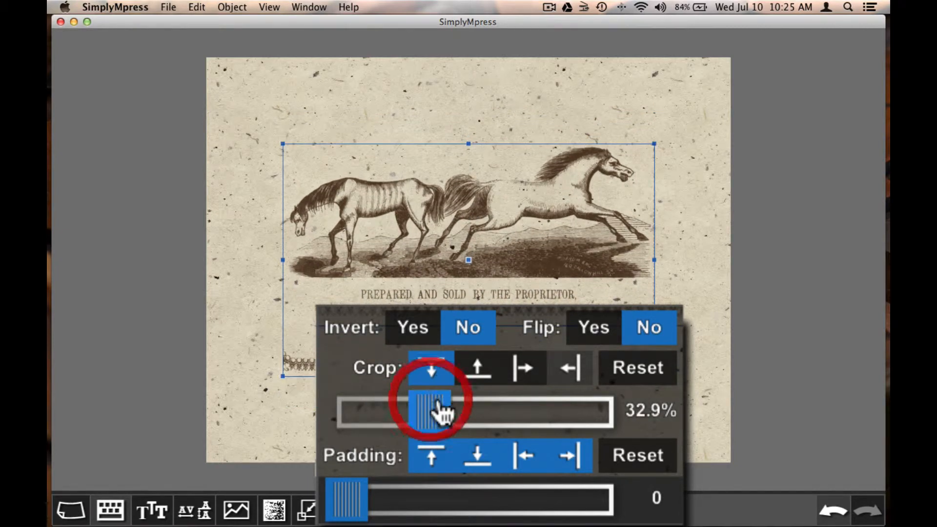
pyautogui.click(477, 368)
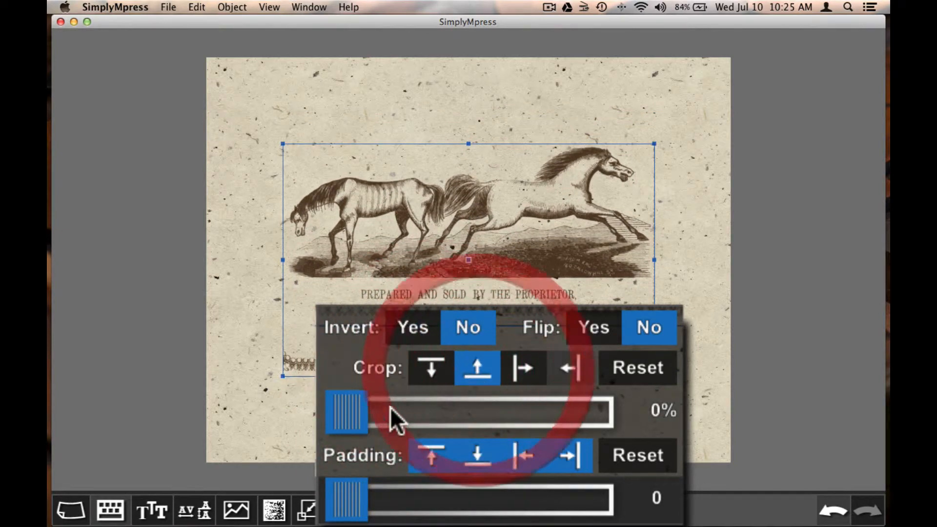
pyautogui.moveTo(342, 415); pyautogui.dragTo(414, 415)
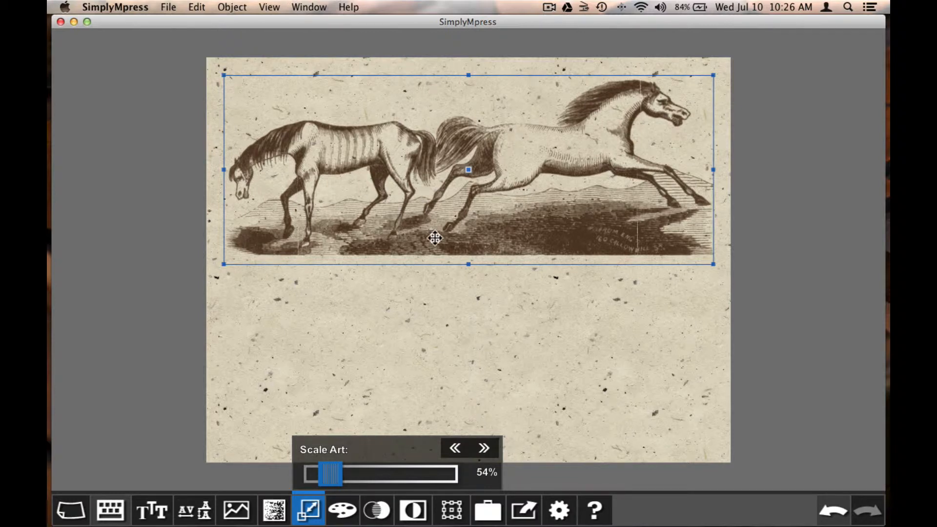
# - In Crop Mode with Crop Edge, try cropping the artwork's left edge and its bottom edge, undoing each crop
pyautogui.click(263, 7)
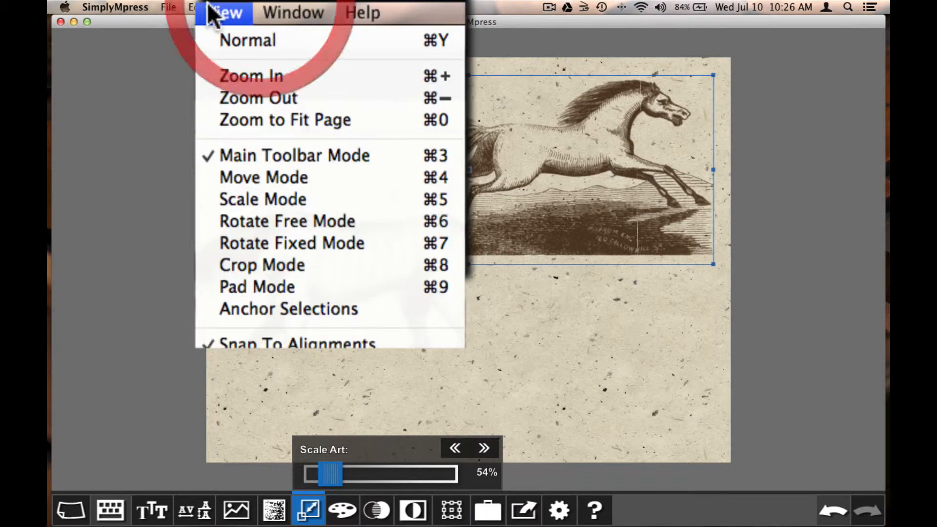
pyautogui.click(279, 268)
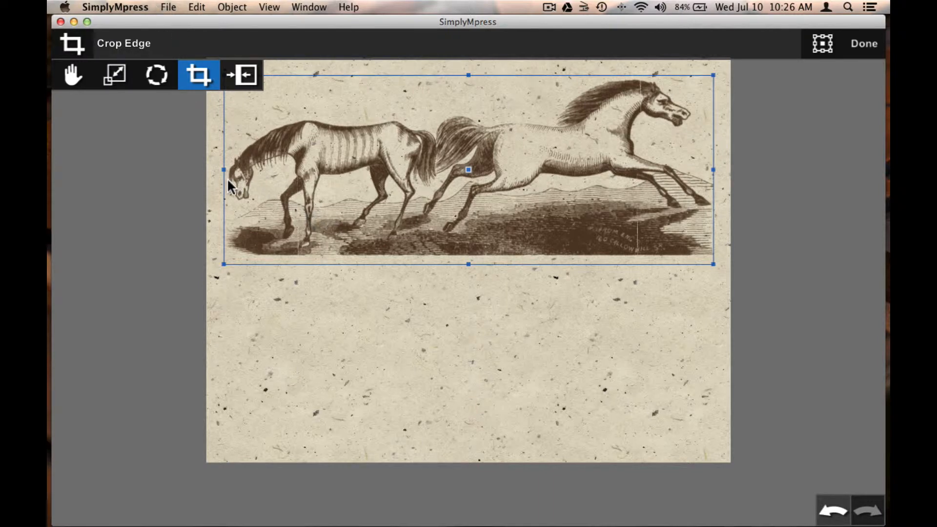
pyautogui.moveTo(229, 182); pyautogui.dragTo(291, 182)
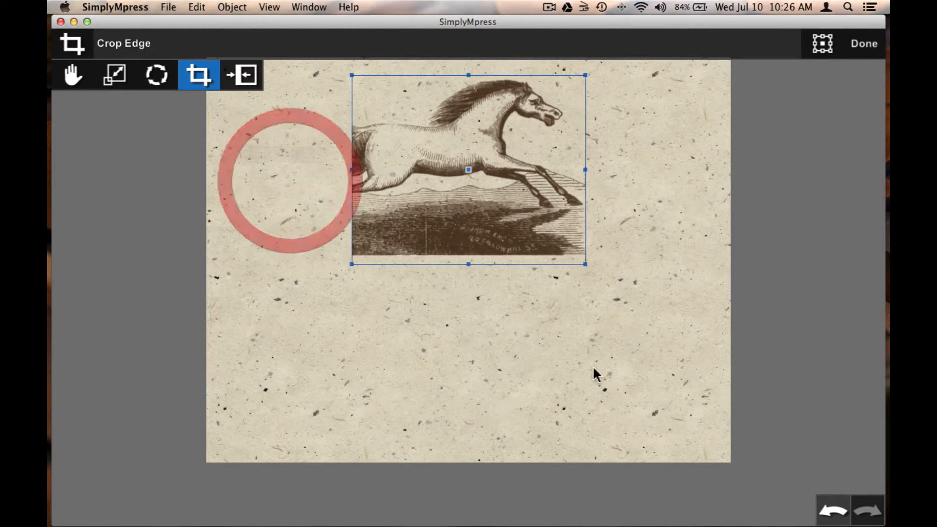
pyautogui.click(833, 510)
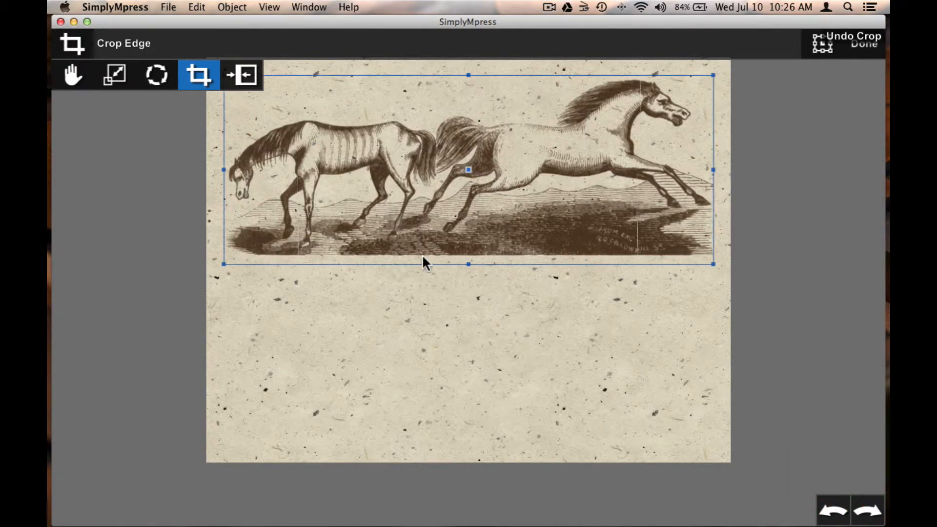
pyautogui.moveTo(423, 263); pyautogui.dragTo(424, 226)
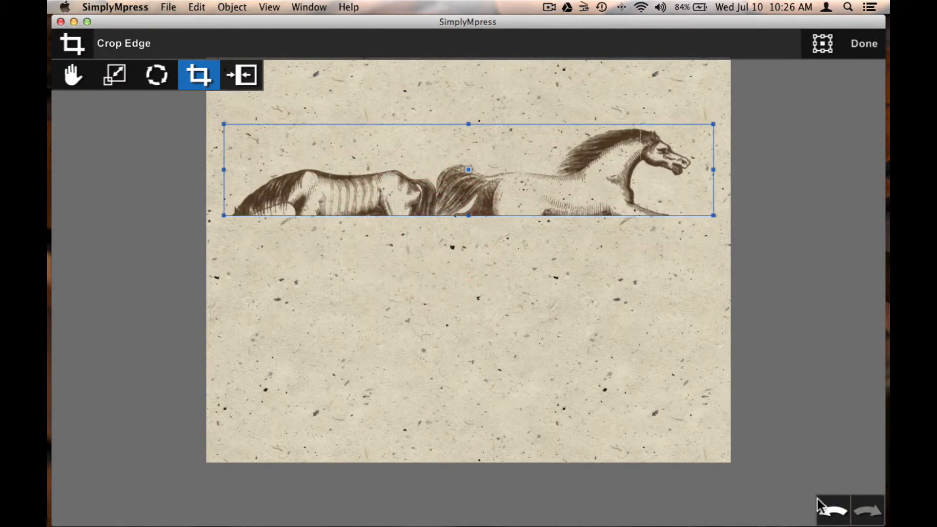
pyautogui.click(830, 512)
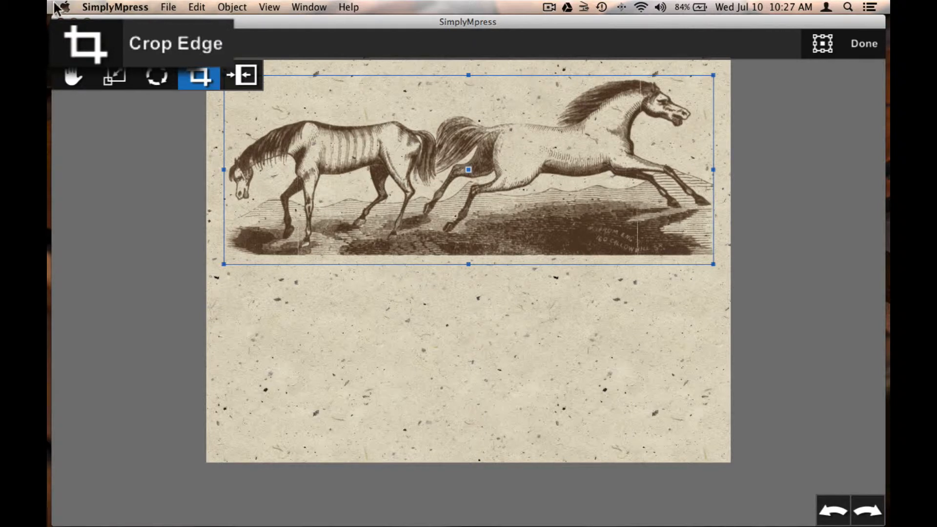
# - Switch cropping from Crop Edge to Crop All and try cropping every side of the artwork at once
pyautogui.click(191, 44)
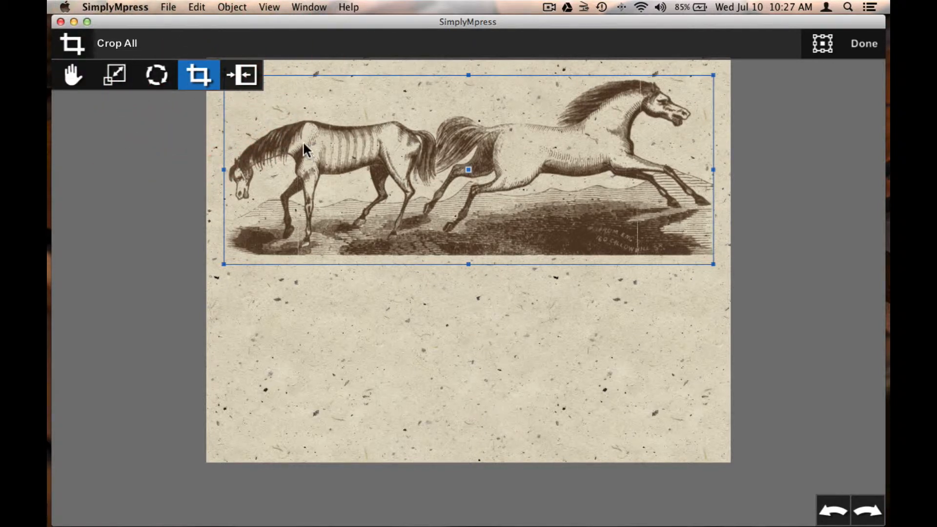
pyautogui.moveTo(303, 148); pyautogui.dragTo(337, 152)
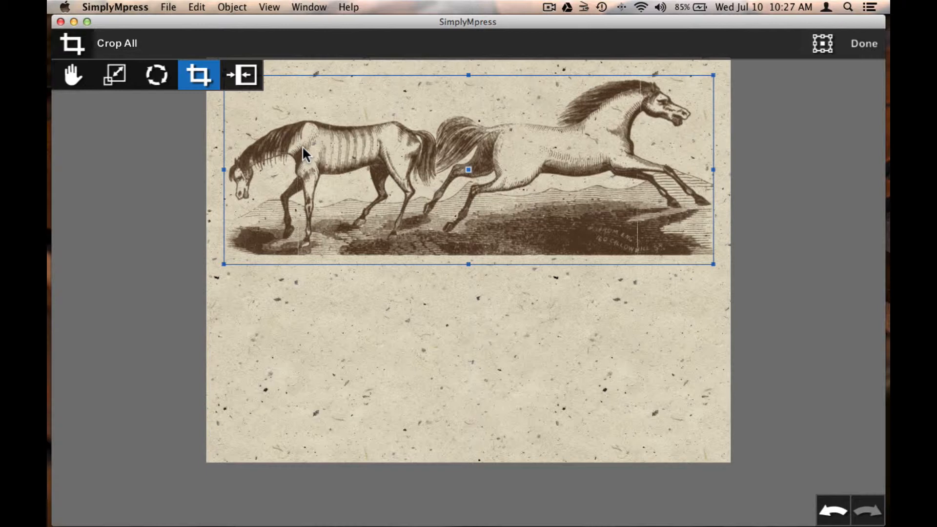
# - Anchor the horse artwork at its top-left corner, try a 36.6% Crop All, undo it, restore the center anchor and leave Crop Mode
pyautogui.click(825, 48)
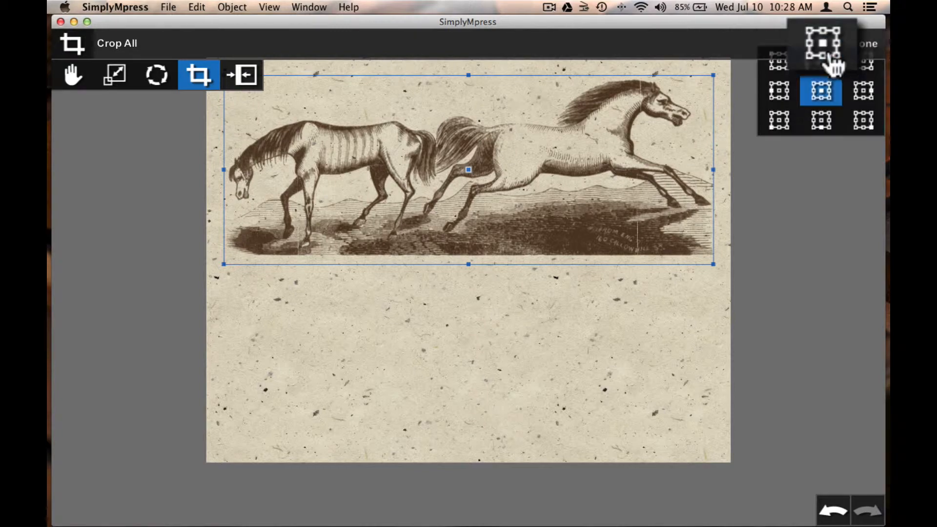
pyautogui.click(779, 77)
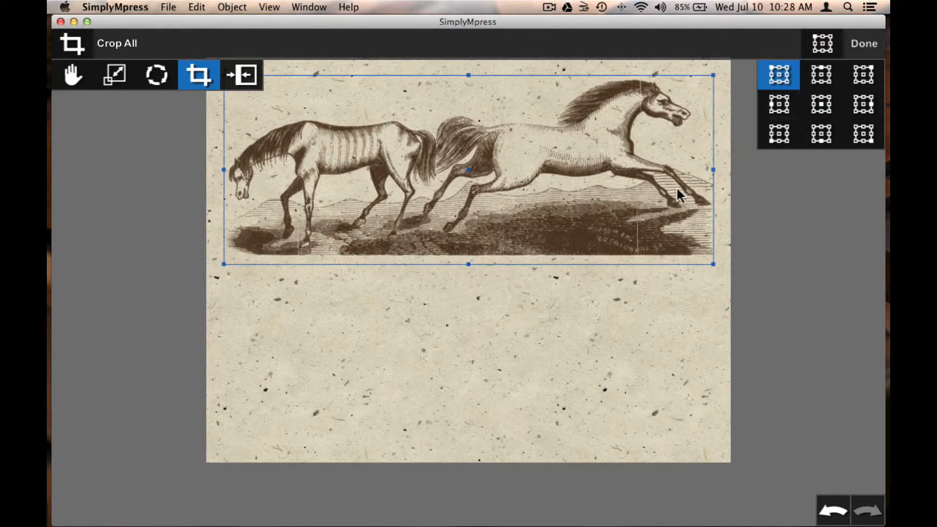
pyautogui.moveTo(667, 223); pyautogui.dragTo(627, 223)
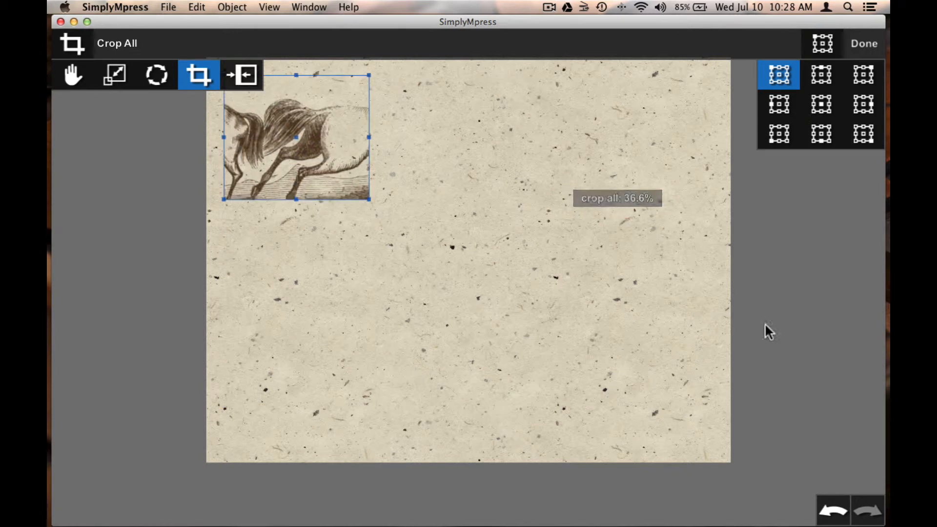
pyautogui.click(841, 522)
pyautogui.click(821, 104)
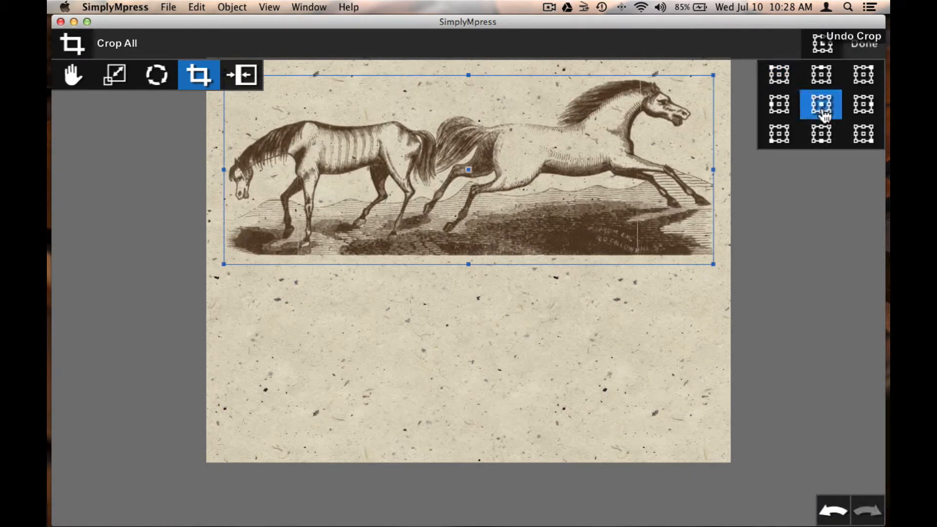
pyautogui.click(864, 45)
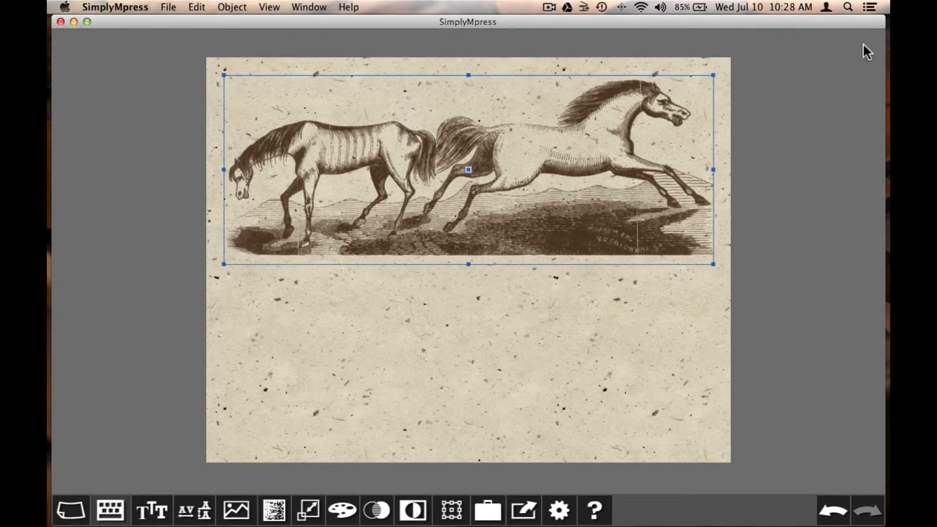
pyautogui.click(532, 351)
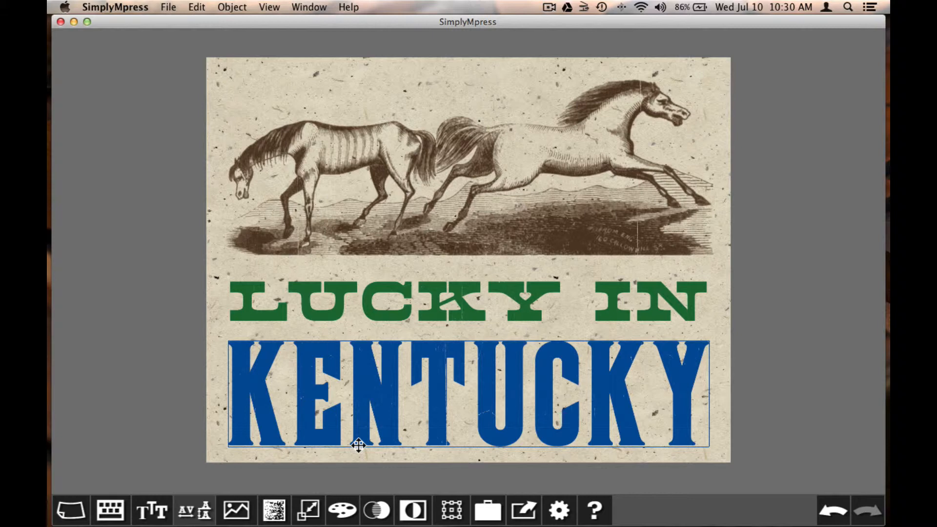
# - Invert the LUCKY IN line and pad only its top and bottom by 6
pyautogui.click(372, 312)
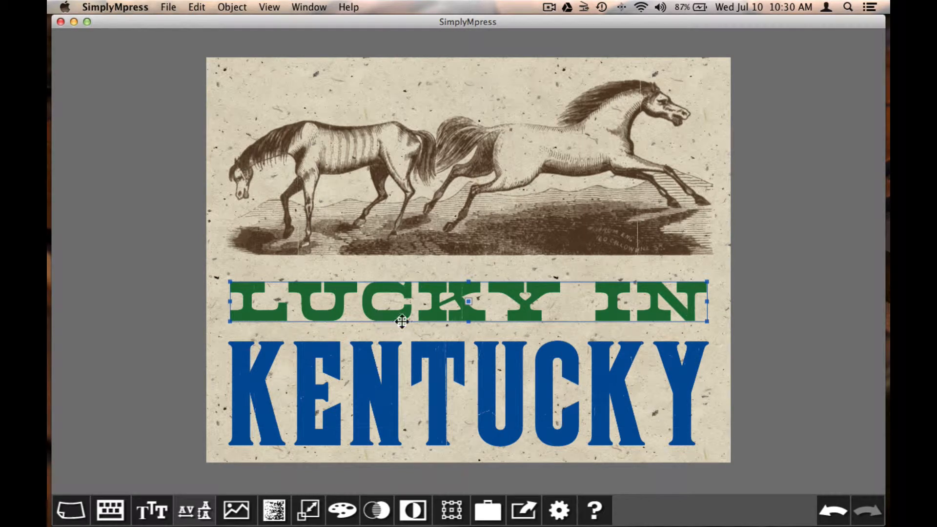
pyautogui.click(410, 510)
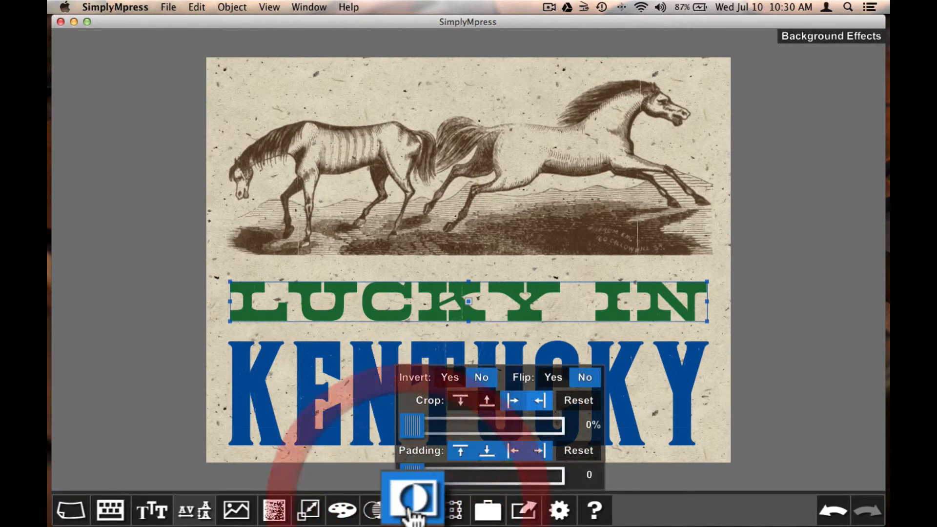
pyautogui.click(425, 360)
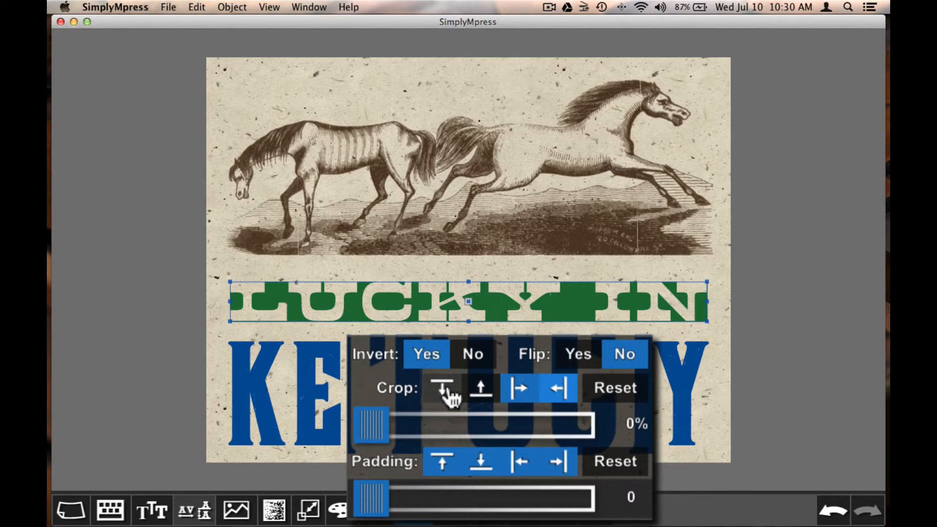
pyautogui.click(522, 463)
pyautogui.click(556, 463)
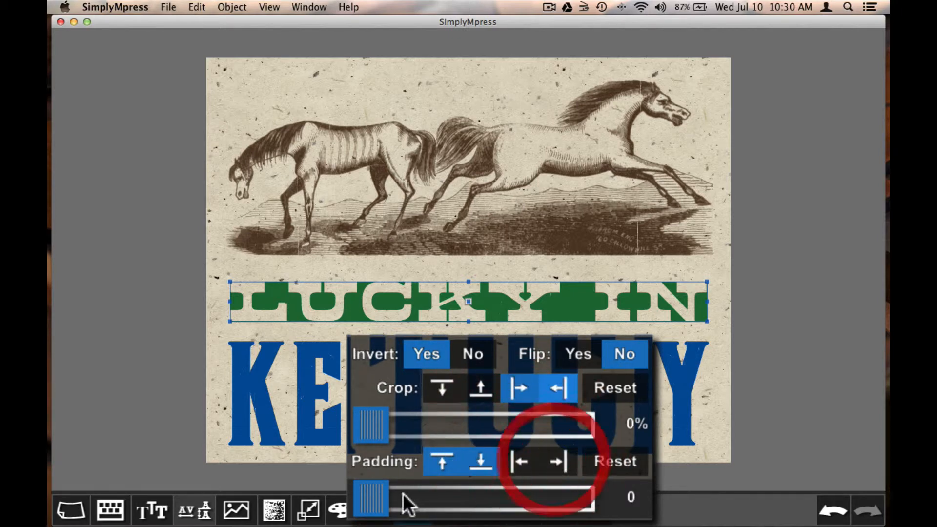
pyautogui.moveTo(375, 510); pyautogui.dragTo(379, 498)
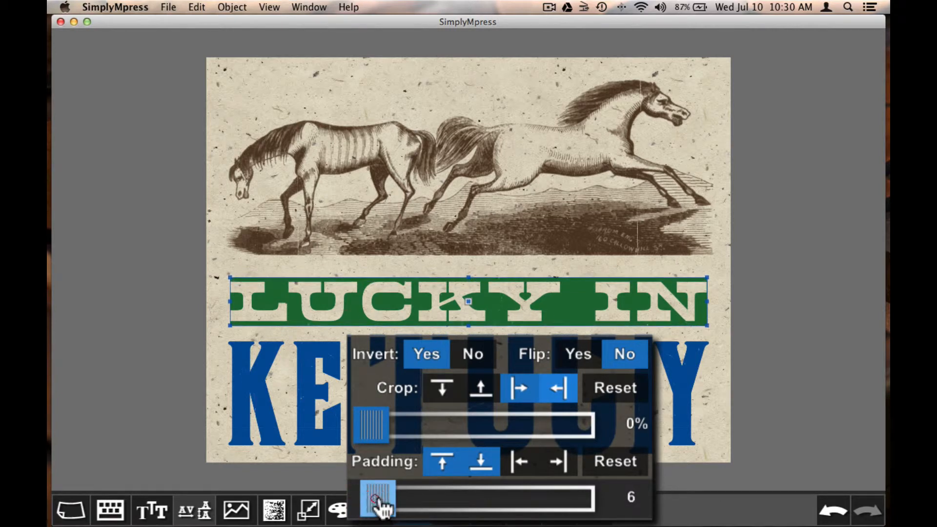
# - Pad only the left and right sides of the LUCKY IN line by 59, extending its green band across the page
pyautogui.click(449, 463)
pyautogui.click(481, 463)
pyautogui.click(520, 463)
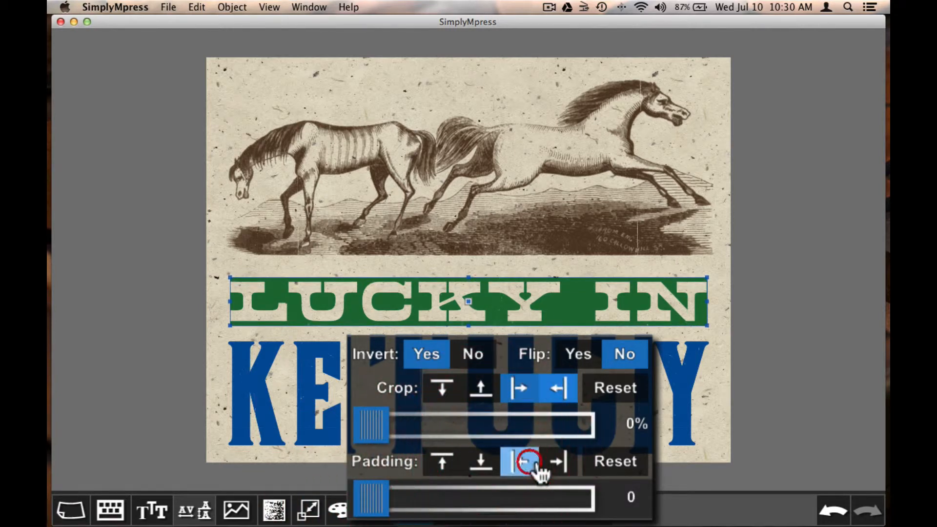
pyautogui.click(556, 464)
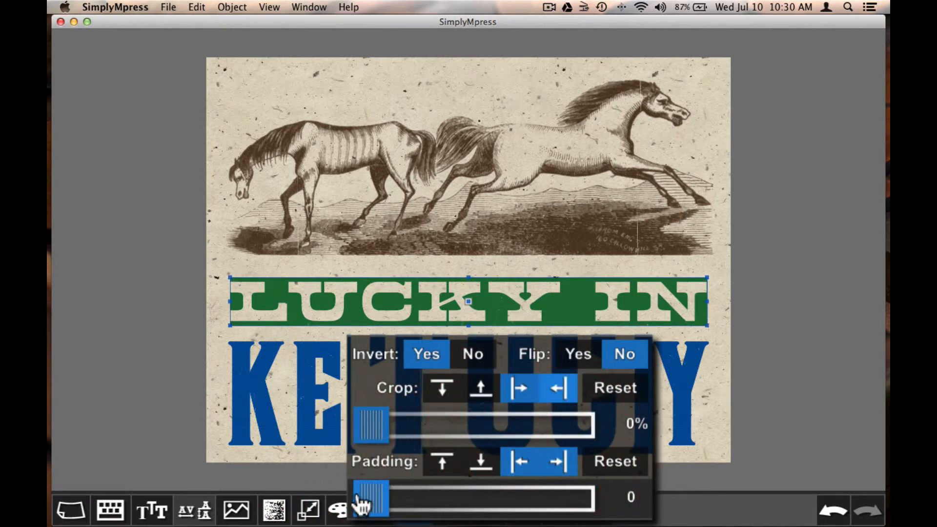
pyautogui.moveTo(366, 498); pyautogui.dragTo(430, 500)
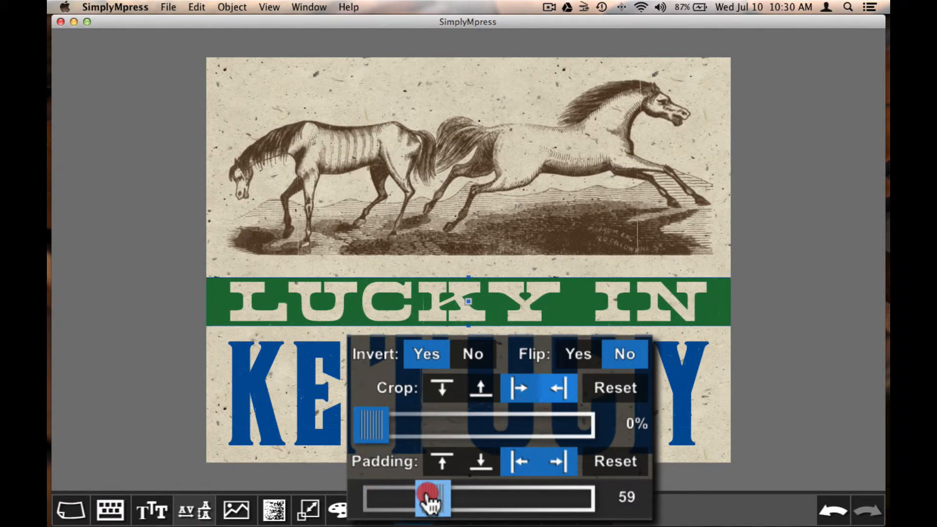
# - Invert the KENTUCKY line and add a little padding to only its top and bottom
pyautogui.click(327, 406)
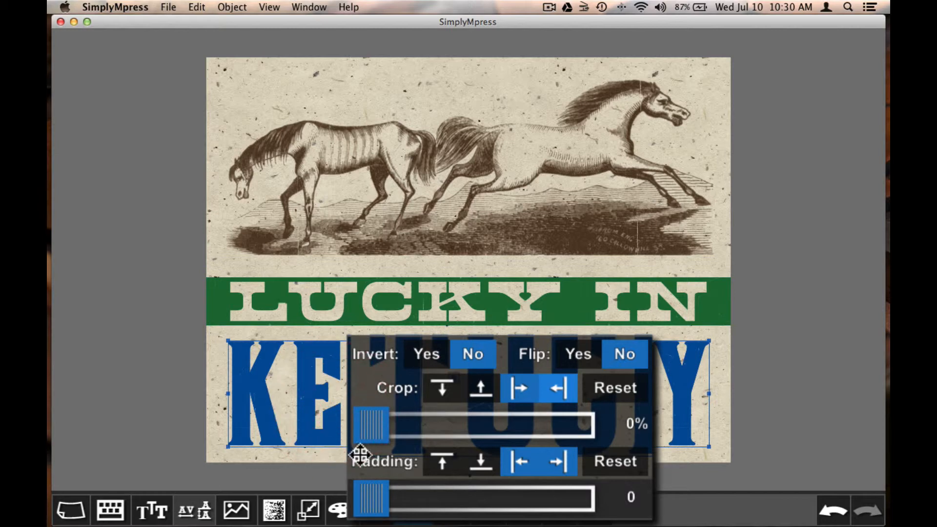
pyautogui.click(442, 461)
pyautogui.click(481, 462)
pyautogui.click(519, 462)
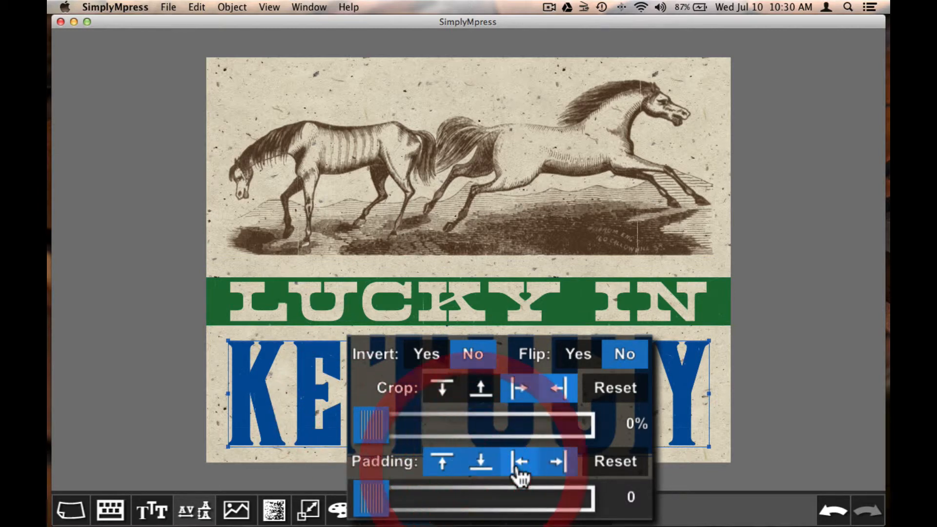
pyautogui.click(562, 469)
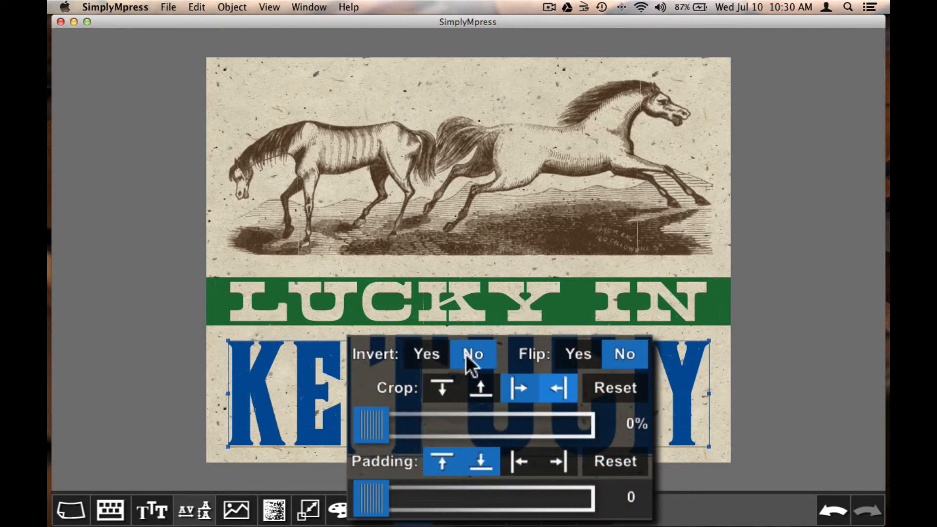
pyautogui.click(425, 359)
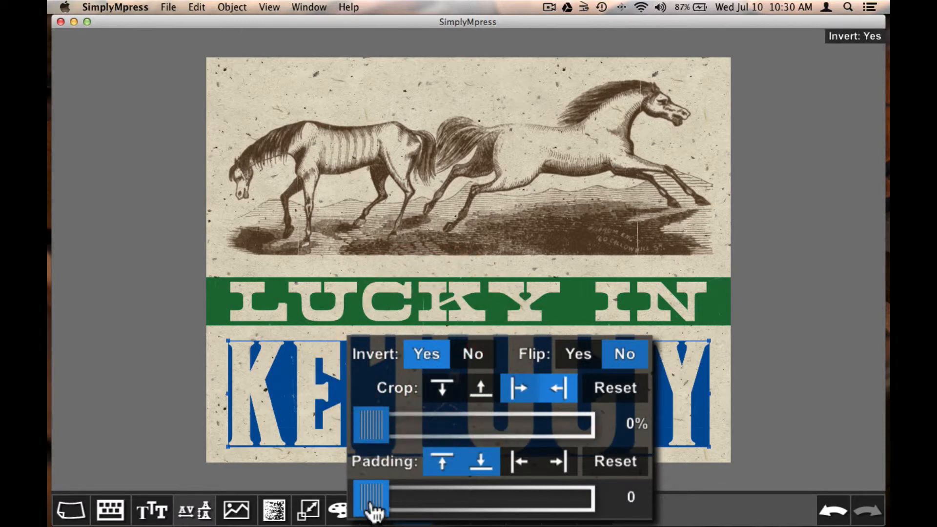
pyautogui.moveTo(373, 512); pyautogui.dragTo(385, 512)
# - Pad only the left and right sides of the KENTUCKY line by 43 and close the background effects
pyautogui.click(477, 466)
pyautogui.click(438, 466)
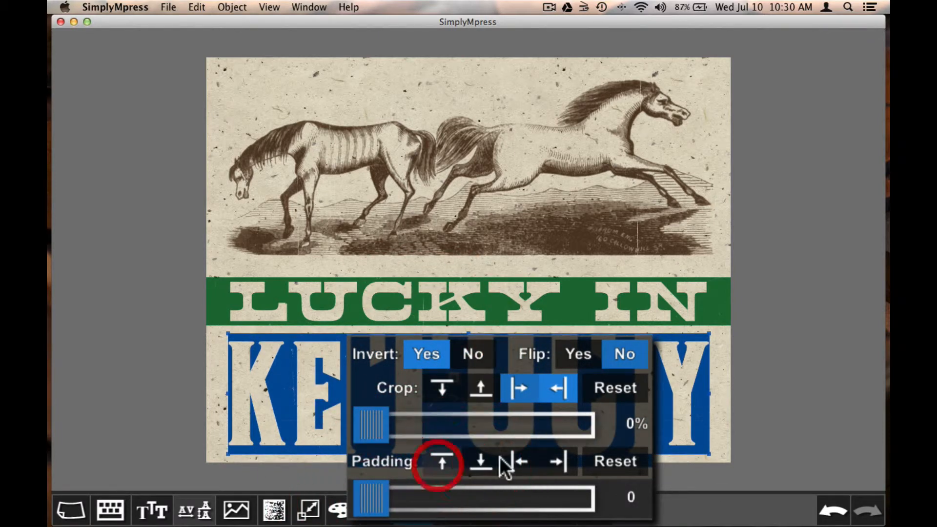
pyautogui.click(521, 463)
pyautogui.click(559, 463)
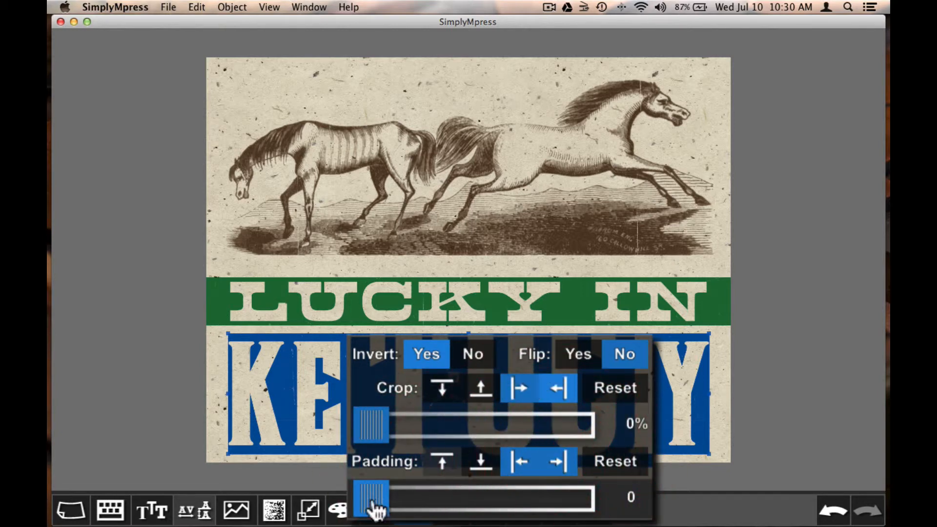
pyautogui.moveTo(375, 510); pyautogui.dragTo(419, 507)
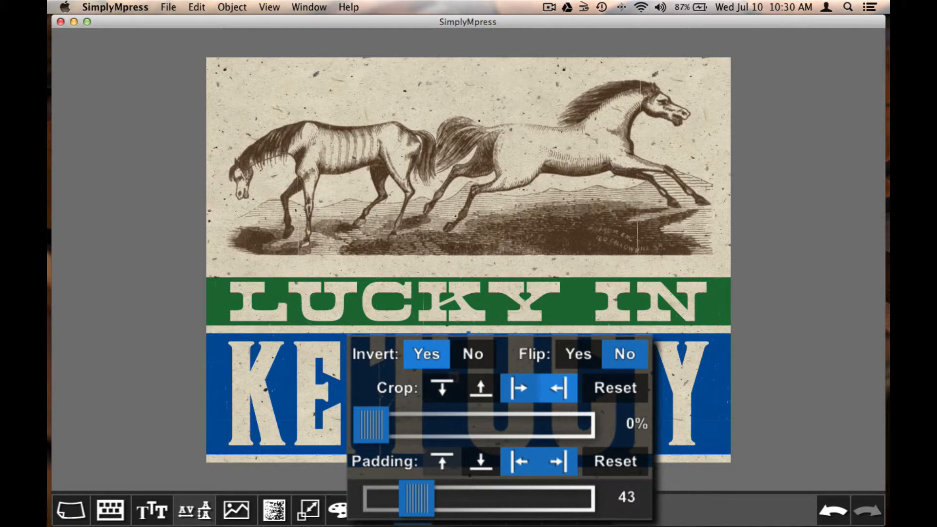
pyautogui.click(416, 514)
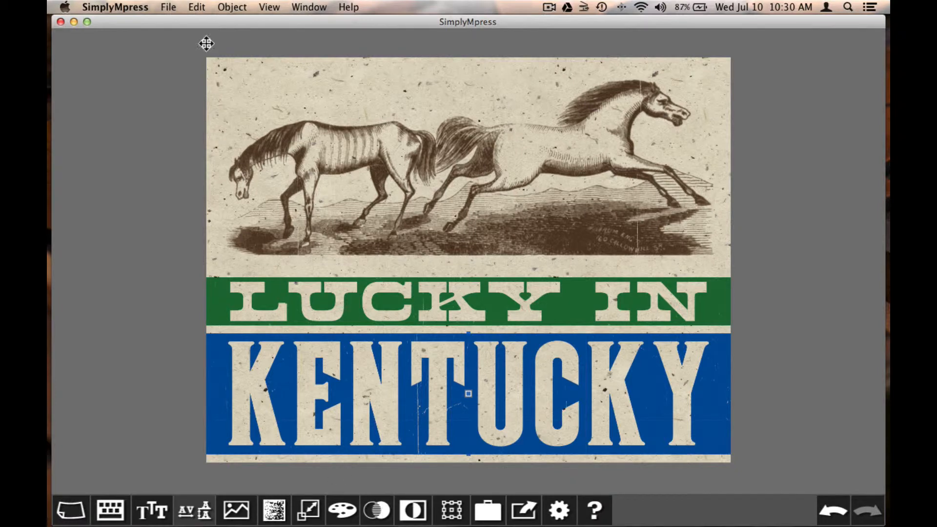
# - In Pad Mode with Pad Edge, try changing KENTUCKY's left padding and reducing its top padding to 0 px, undoing each change
pyautogui.click(263, 7)
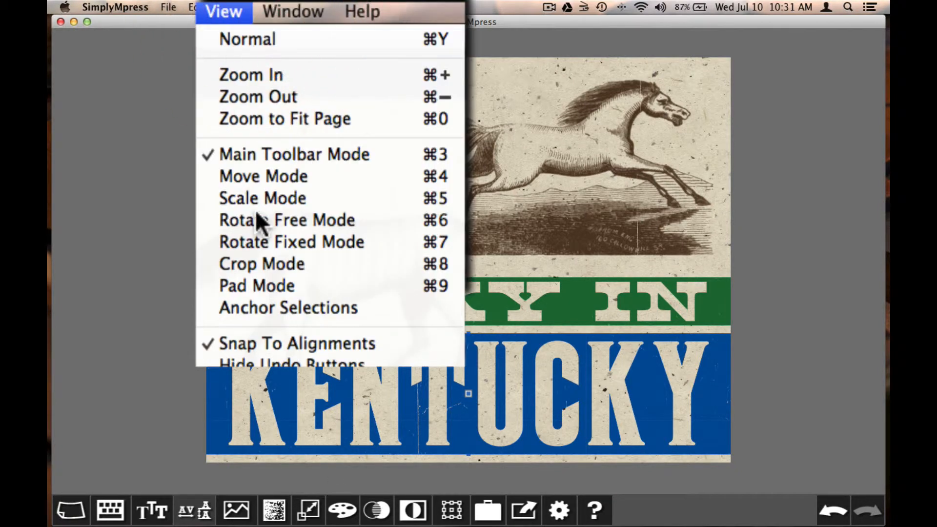
pyautogui.click(256, 285)
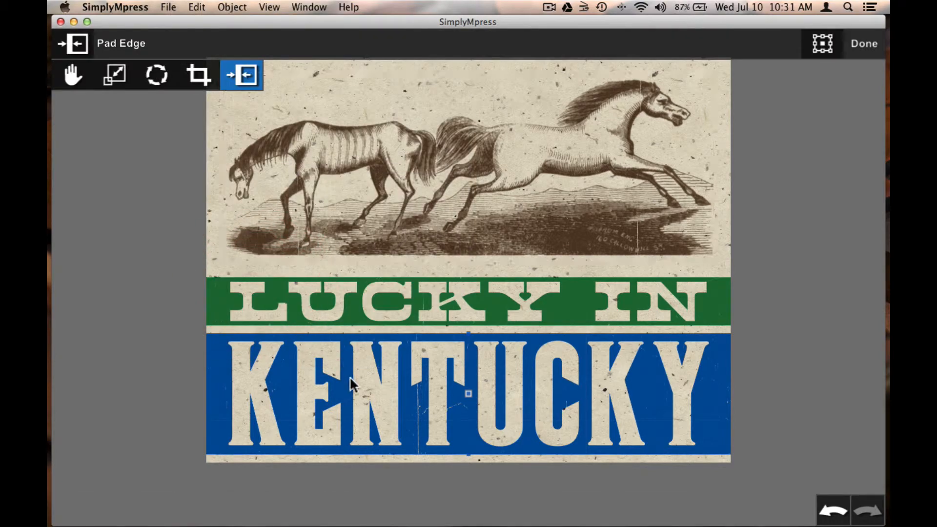
pyautogui.click(302, 386)
pyautogui.moveTo(301, 386); pyautogui.dragTo(356, 386)
pyautogui.click(833, 510)
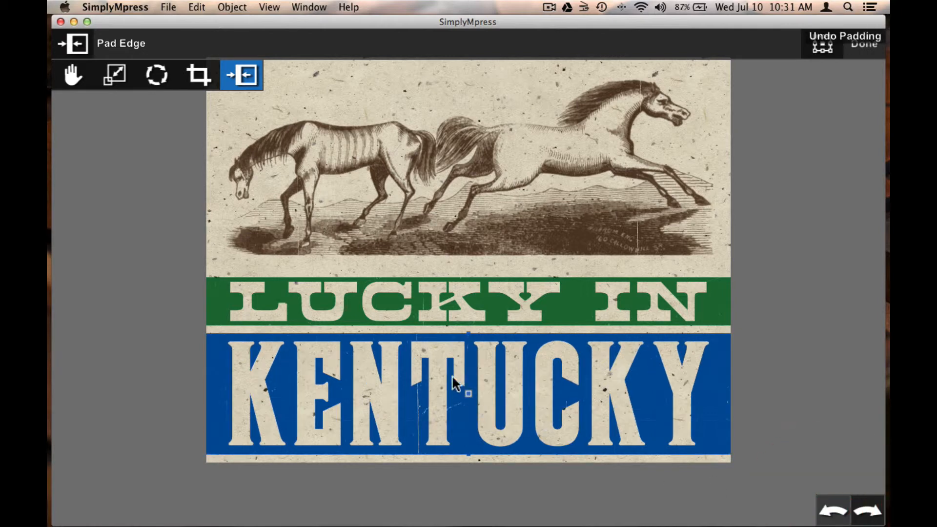
pyautogui.moveTo(418, 355); pyautogui.dragTo(418, 379)
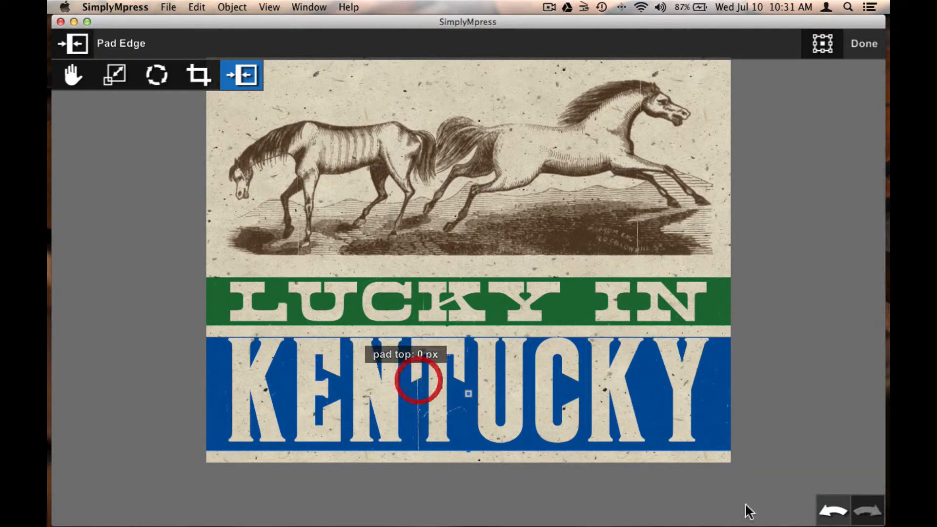
pyautogui.click(836, 515)
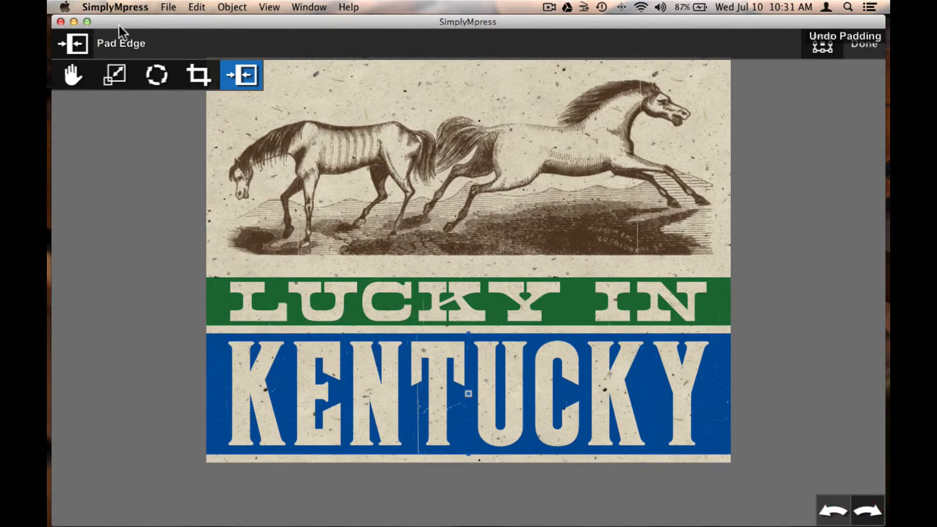
# - Switch from Pad Edge to Pad All, try enlarging the padding on every side of KENTUCKY, undo it and leave Pad Mode
pyautogui.click(121, 43)
pyautogui.moveTo(396, 372); pyautogui.dragTo(379, 272)
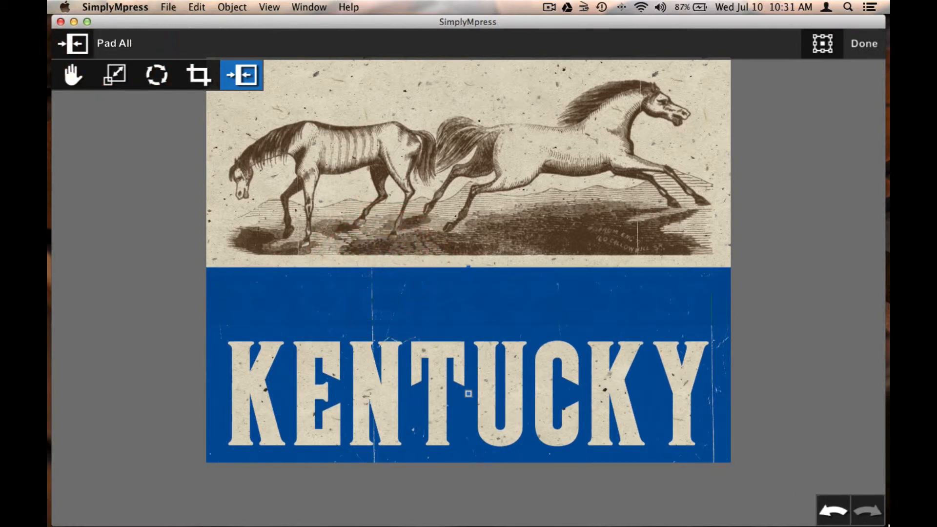
pyautogui.click(834, 516)
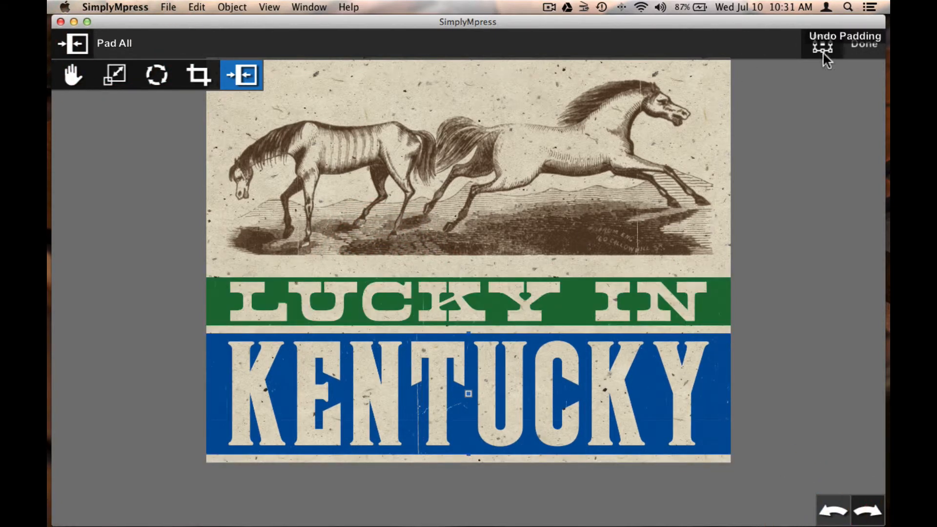
pyautogui.click(864, 45)
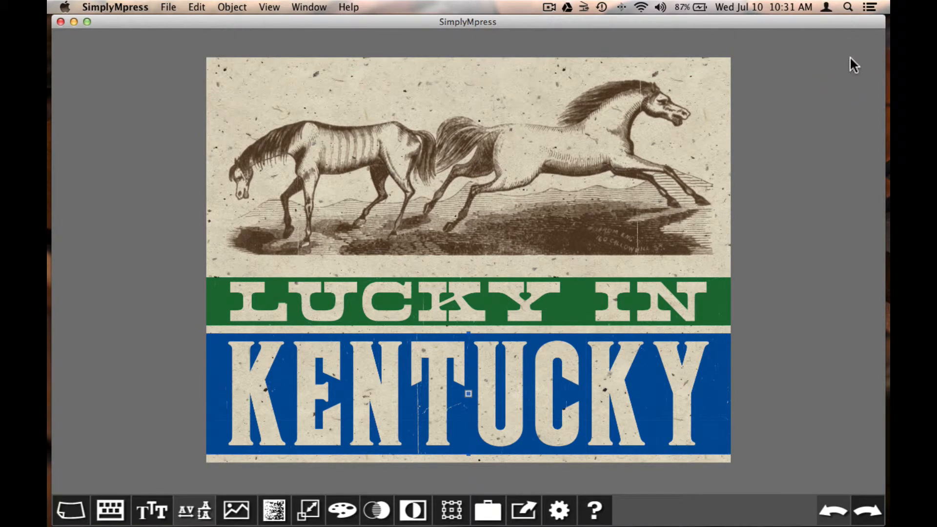